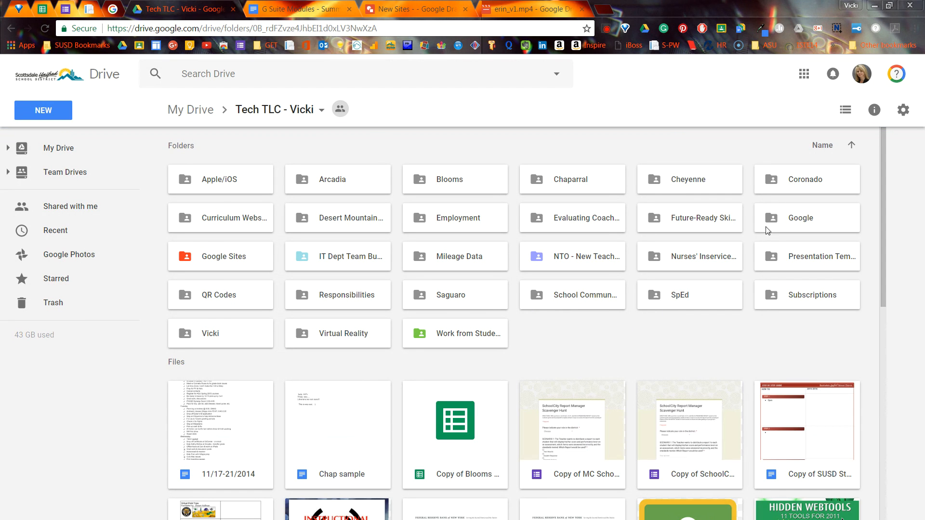
Open the Google folder and create a subfolder named English IV Website in it
left_click(782, 219)
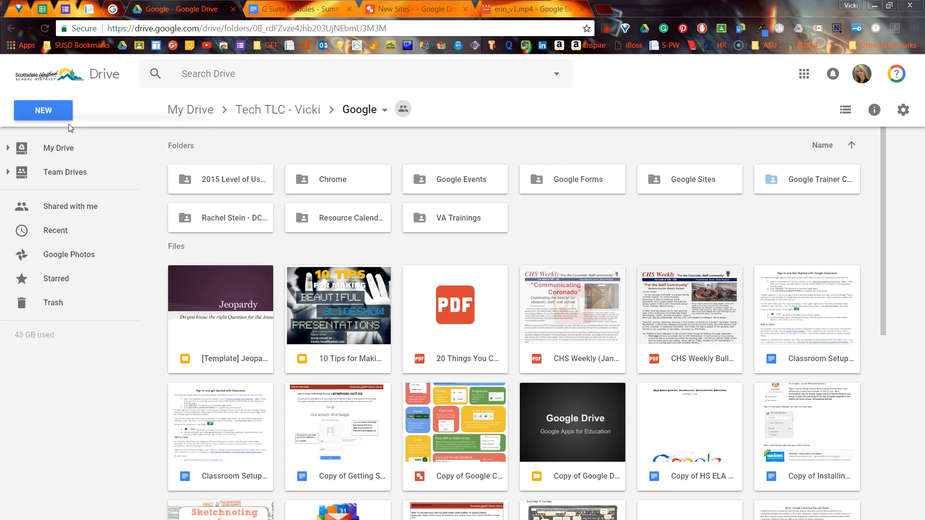
left_click(69, 120)
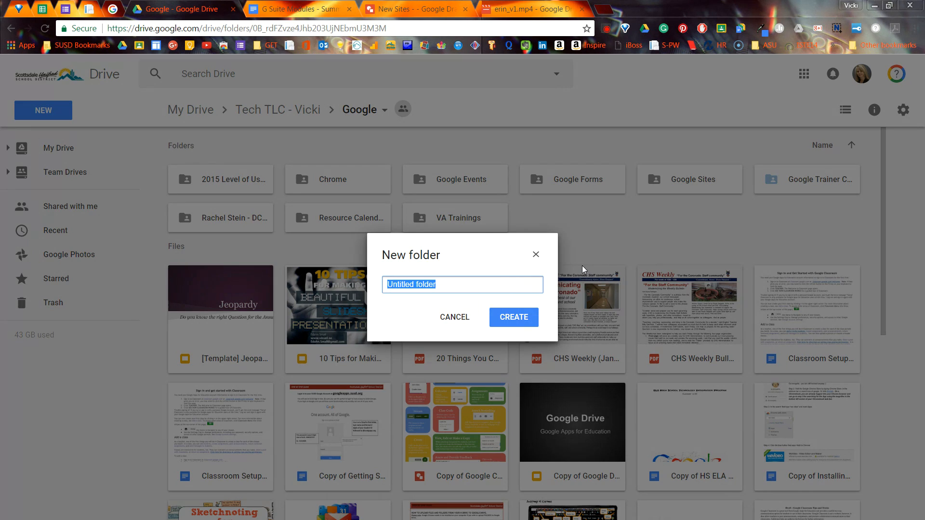
type("En")
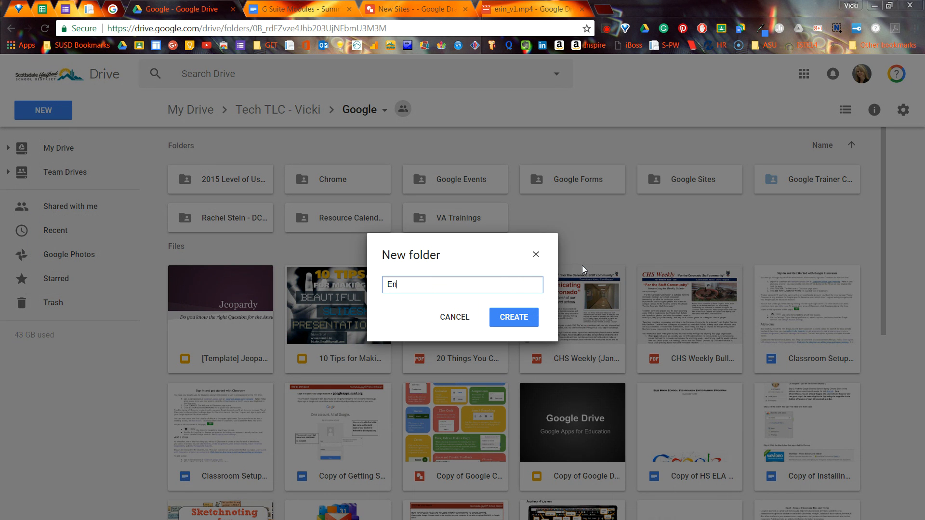
type("glish IV Website")
key("Return")
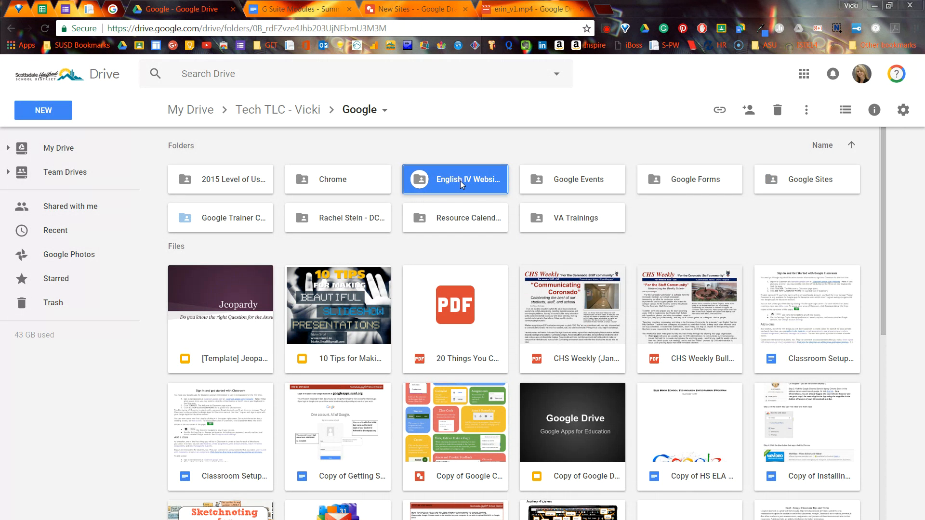
Open the English IV Website folder and create a Google Drawing in it, accepting the shared folder's permissions
double_click(458, 180)
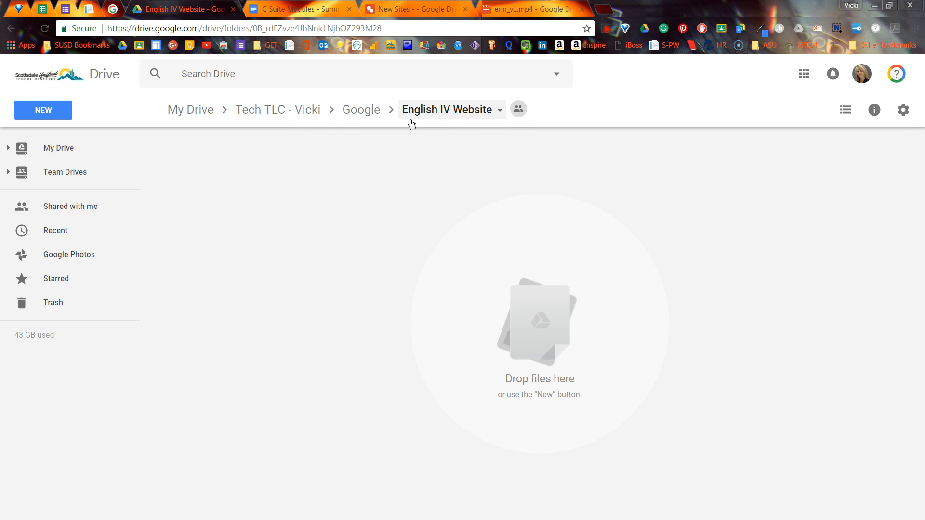
left_click(40, 112)
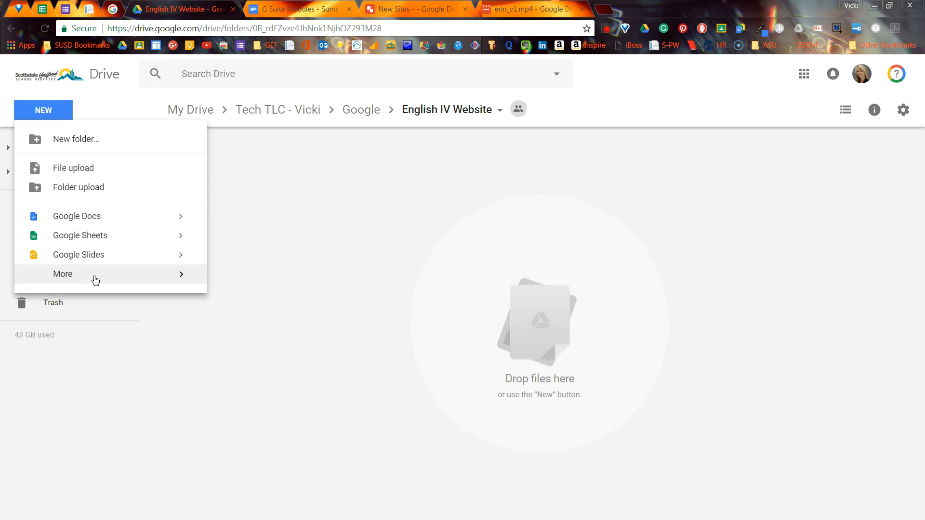
mouse_move(99, 282)
mouse_move(185, 275)
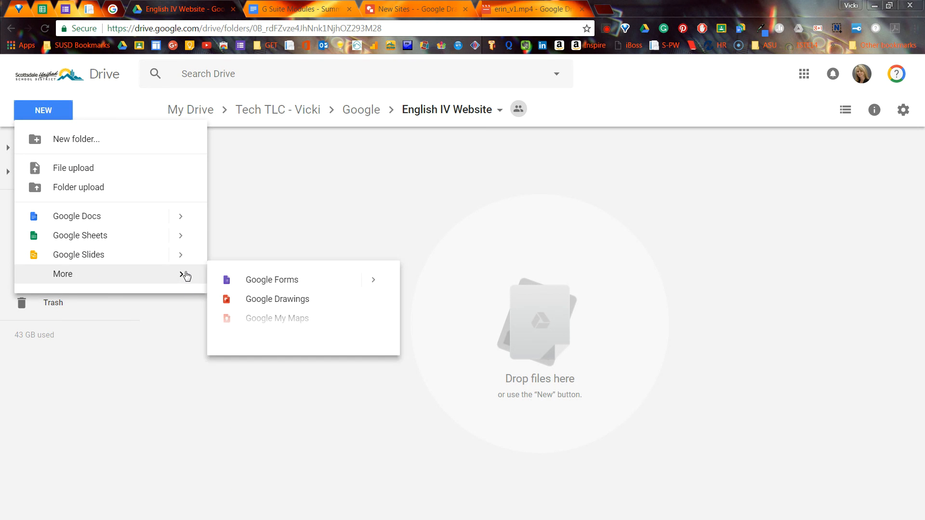
left_click(268, 311)
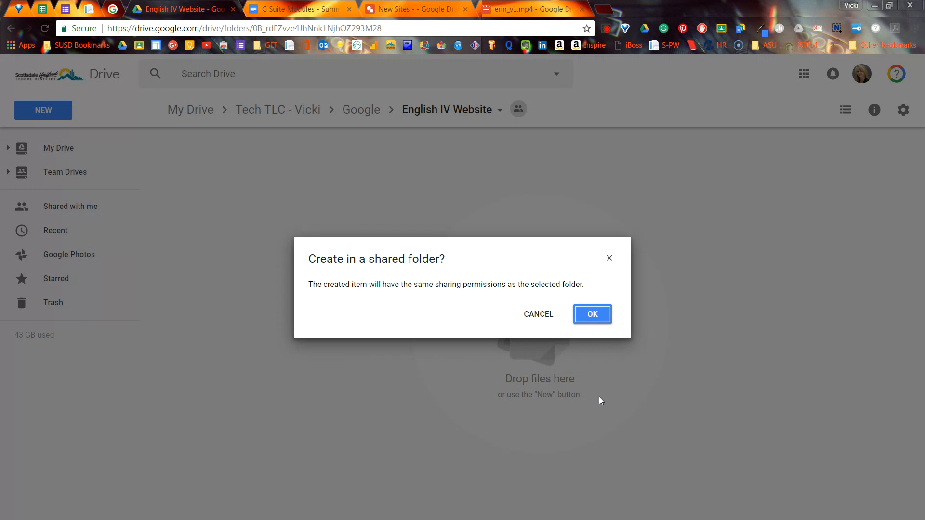
left_click(587, 314)
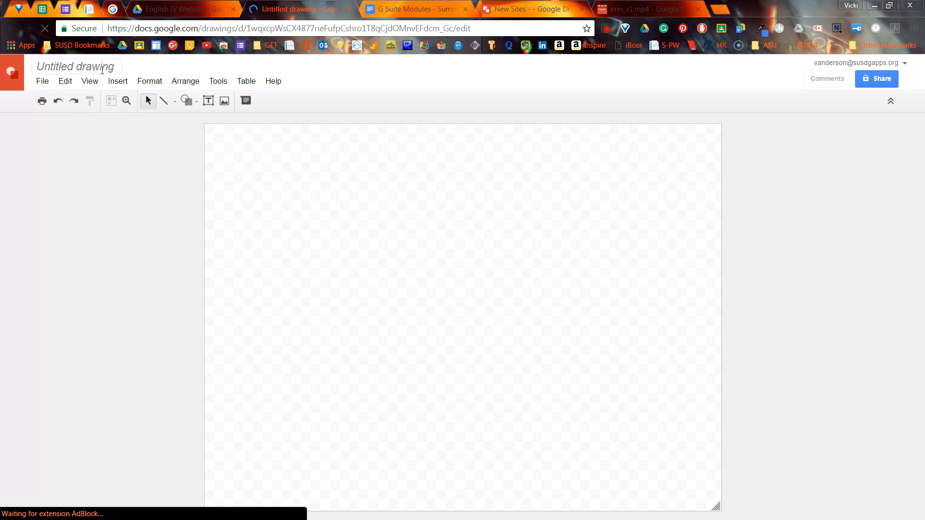
left_click(103, 71)
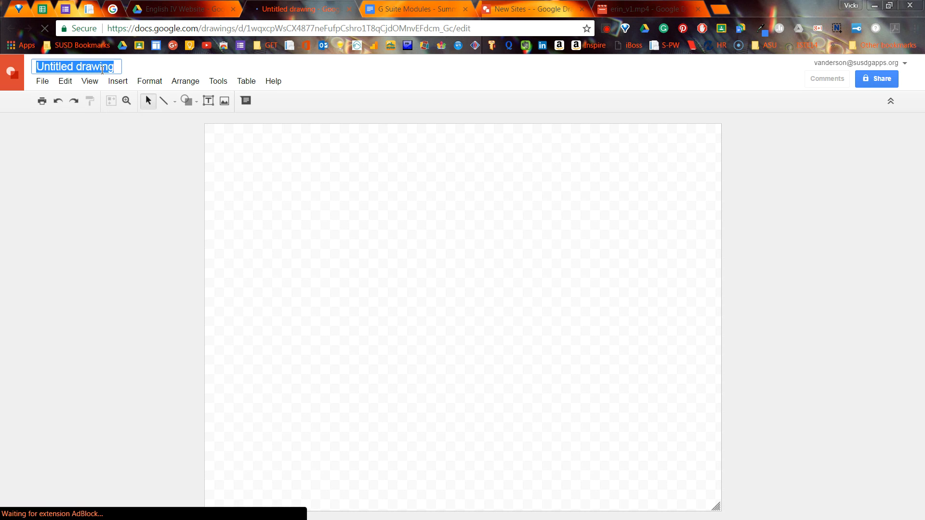
type("MASTER")
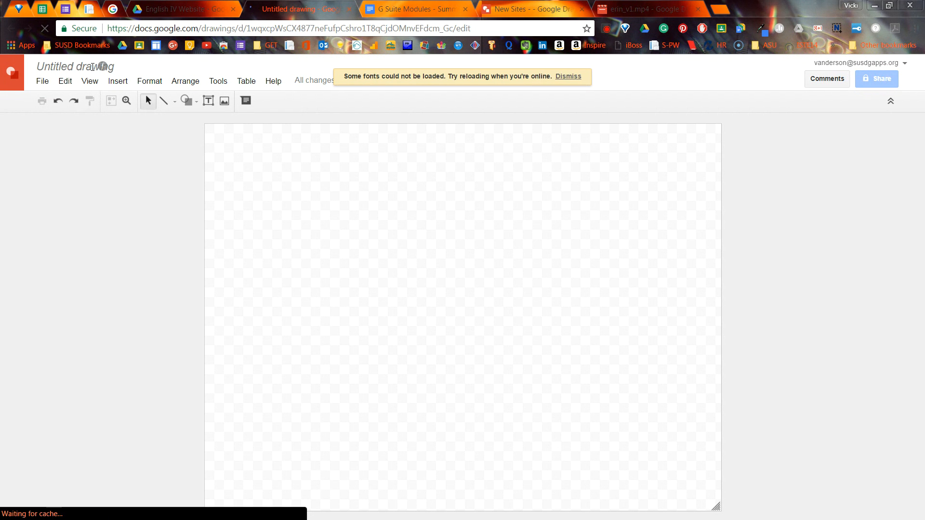
left_click(567, 80)
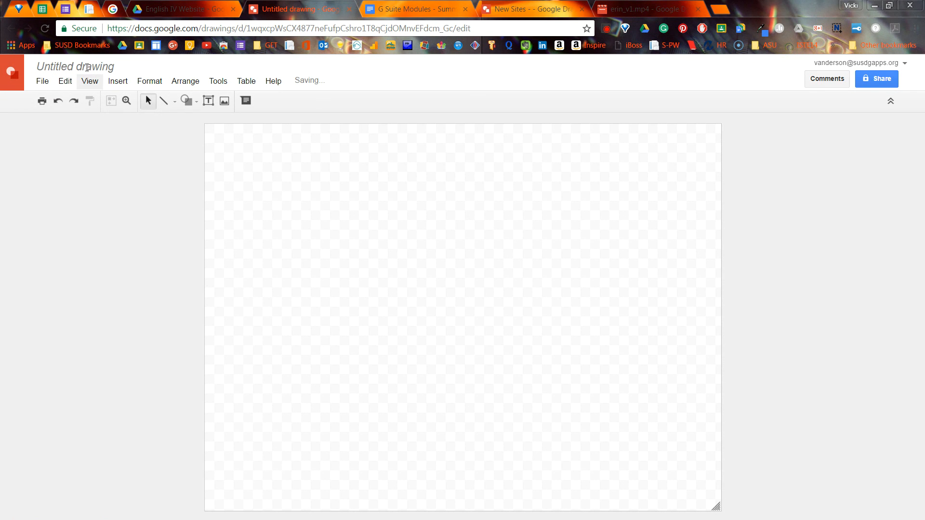
Rename the untitled drawing as MASTER E-IV Button
left_click(87, 66)
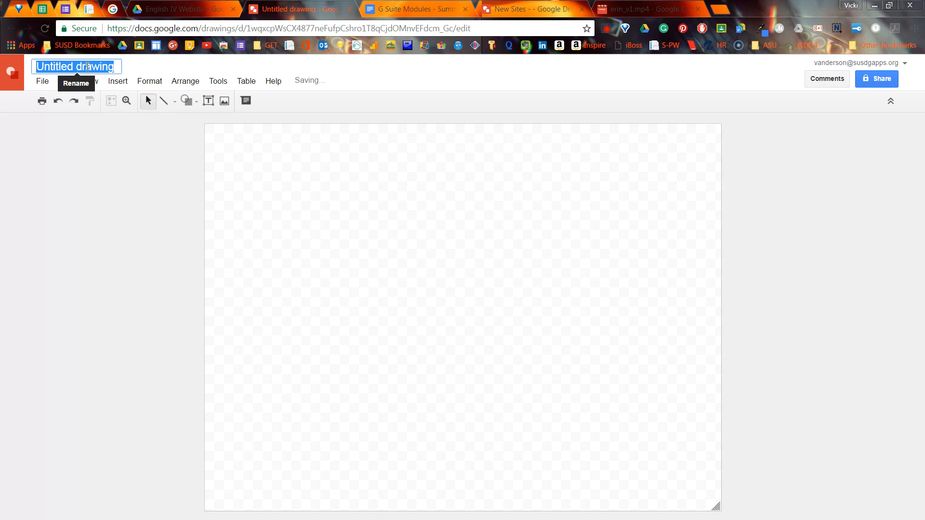
type("MASTER ")
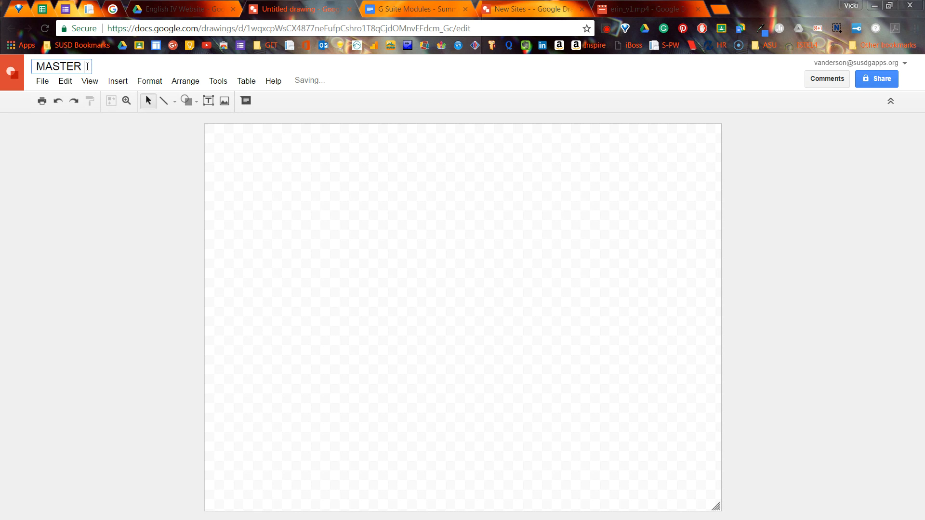
type("E-IV Button")
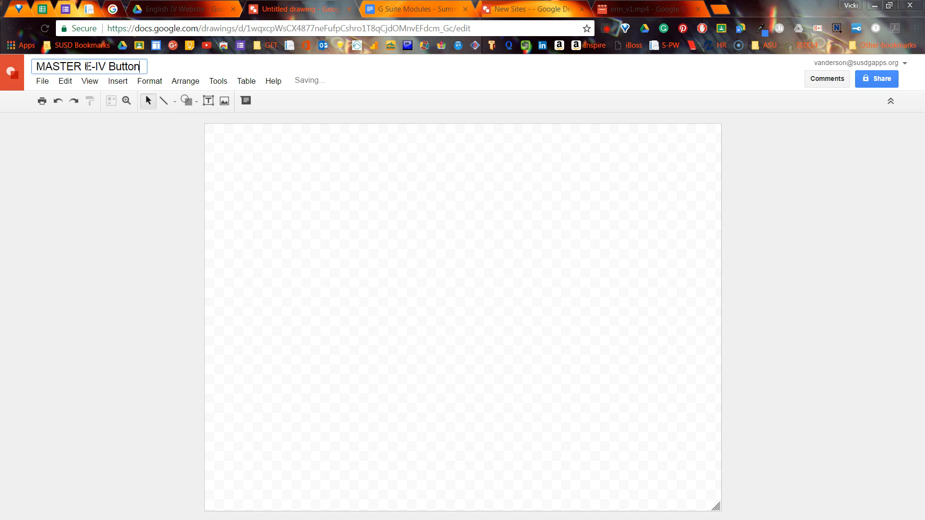
key("Return")
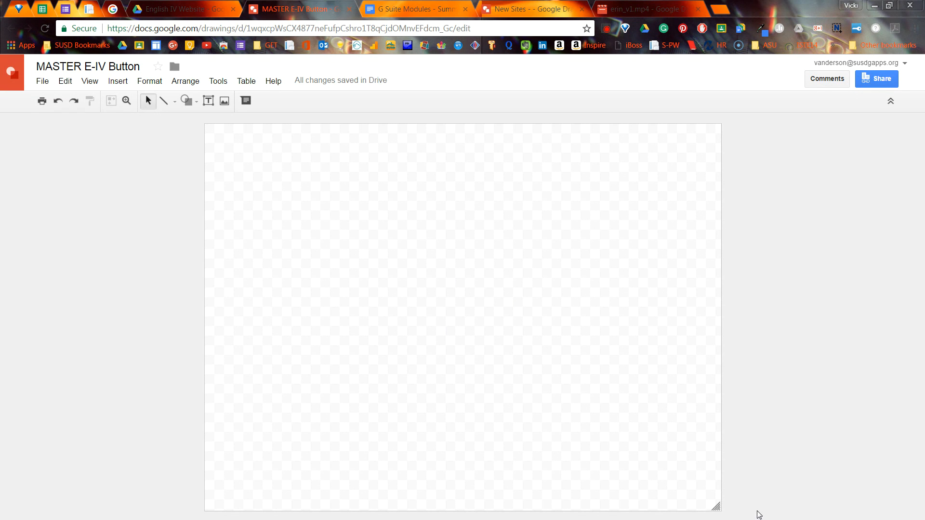
Set the drawing's page setup to Custom at 10 x 7.5 inches
left_click(43, 81)
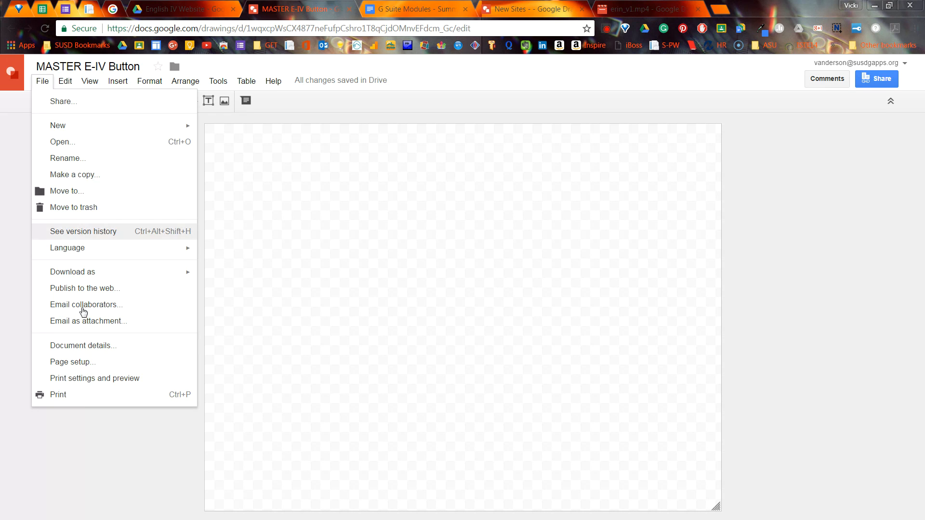
left_click(87, 363)
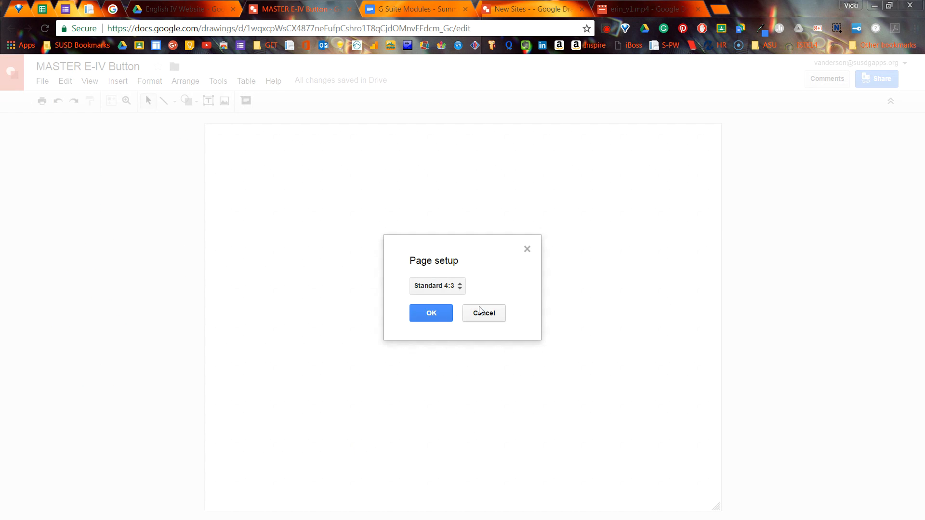
left_click(464, 292)
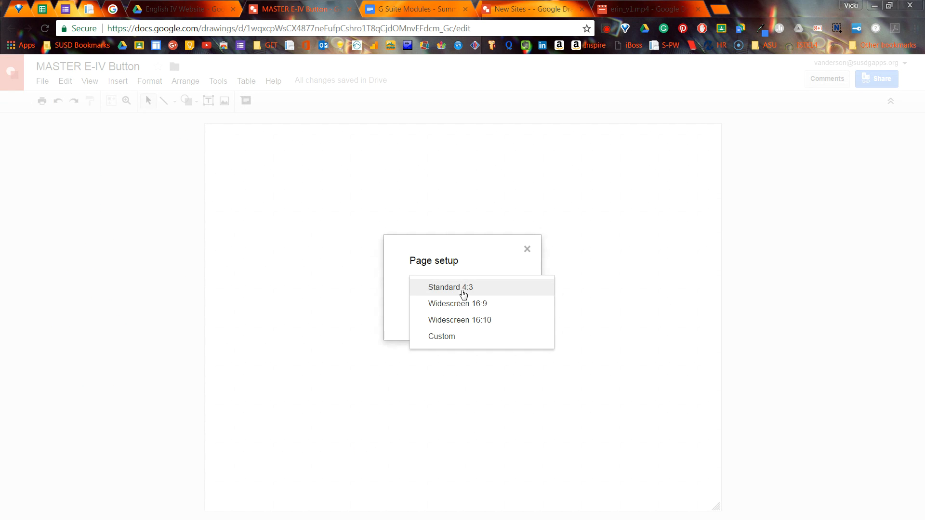
left_click(462, 340)
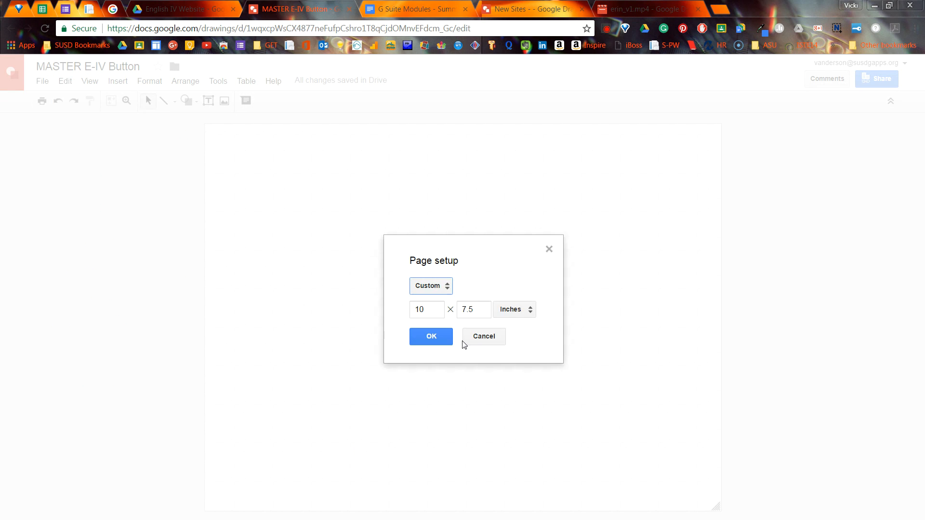
left_click(529, 313)
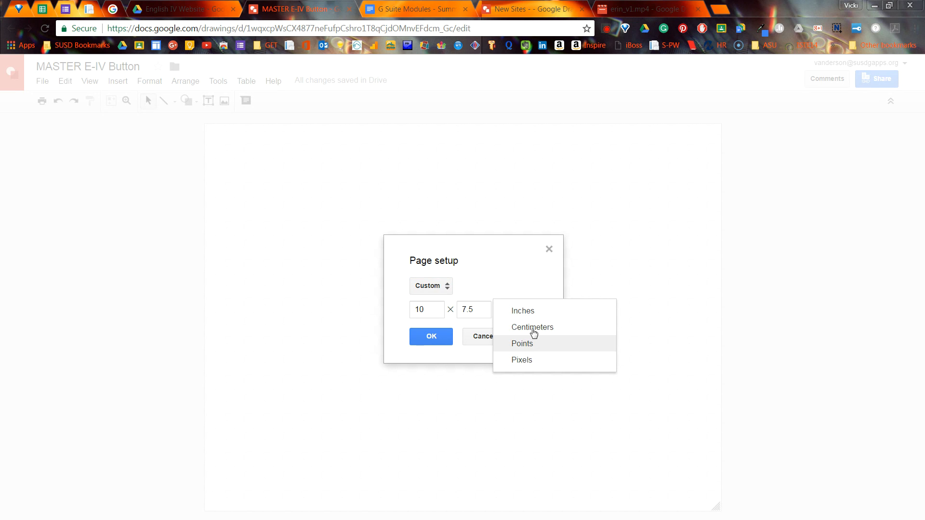
left_click(431, 336)
left_click(431, 336)
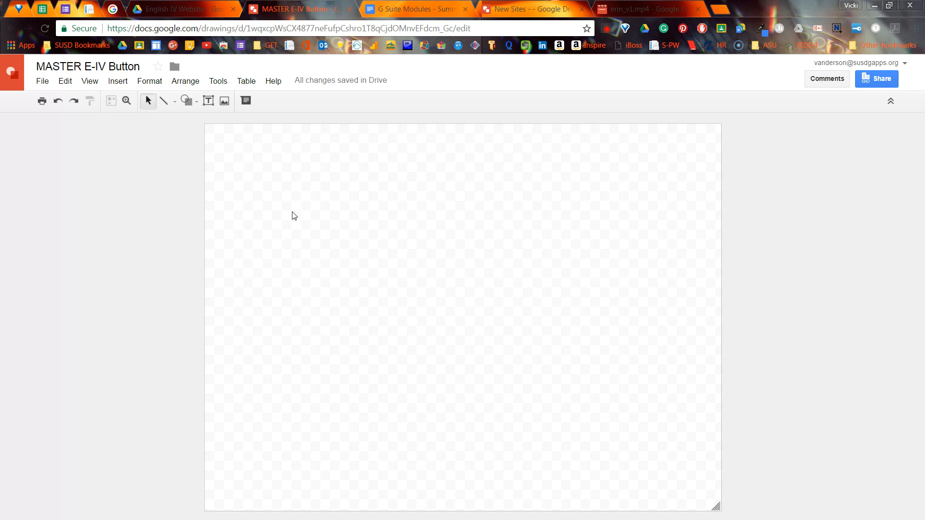
Start inserting an image into the drawing and search Google images for "button"
left_click(225, 102)
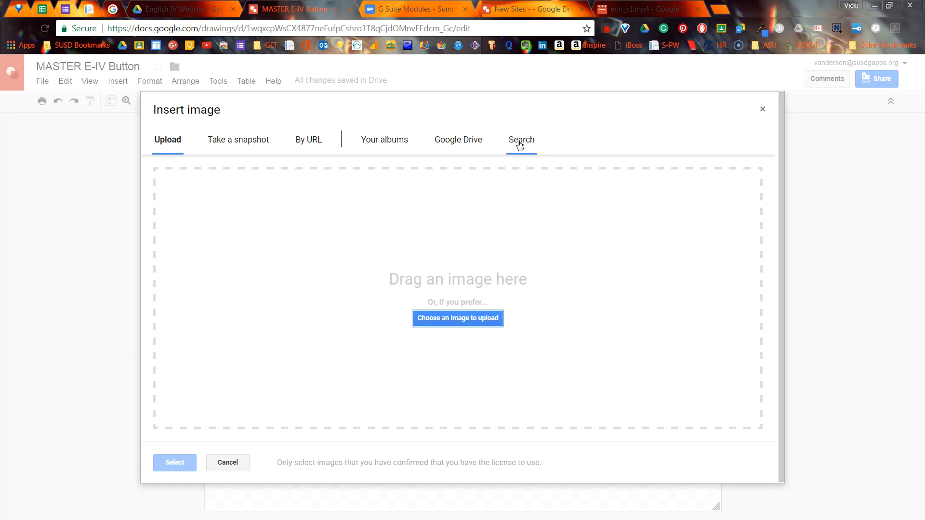
left_click(521, 144)
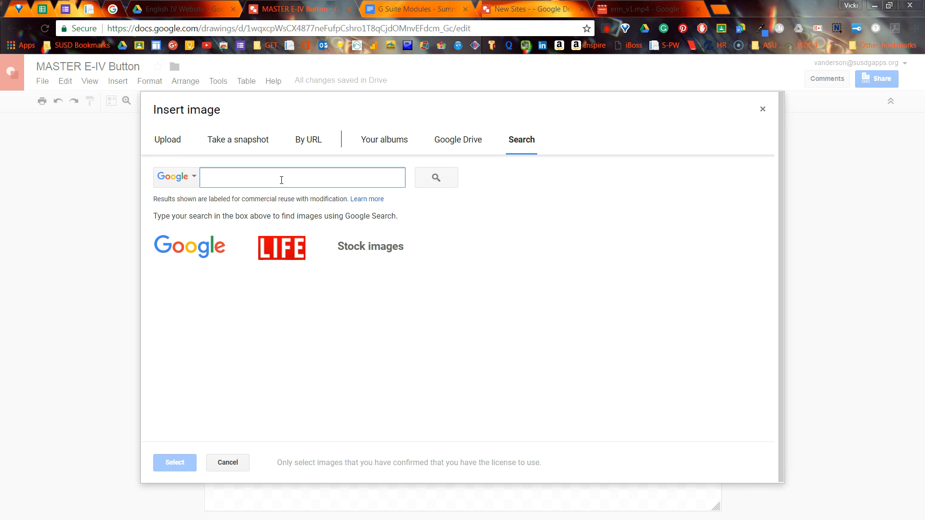
type("button")
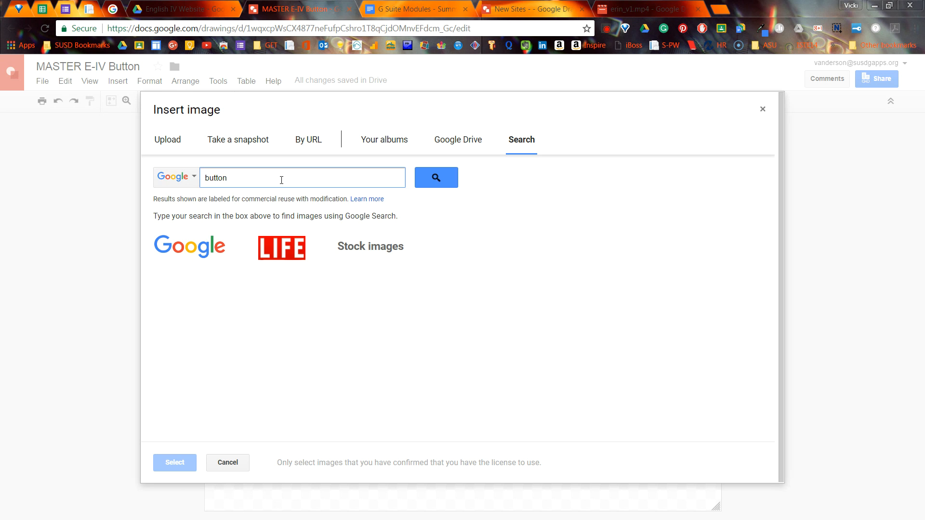
key("Return")
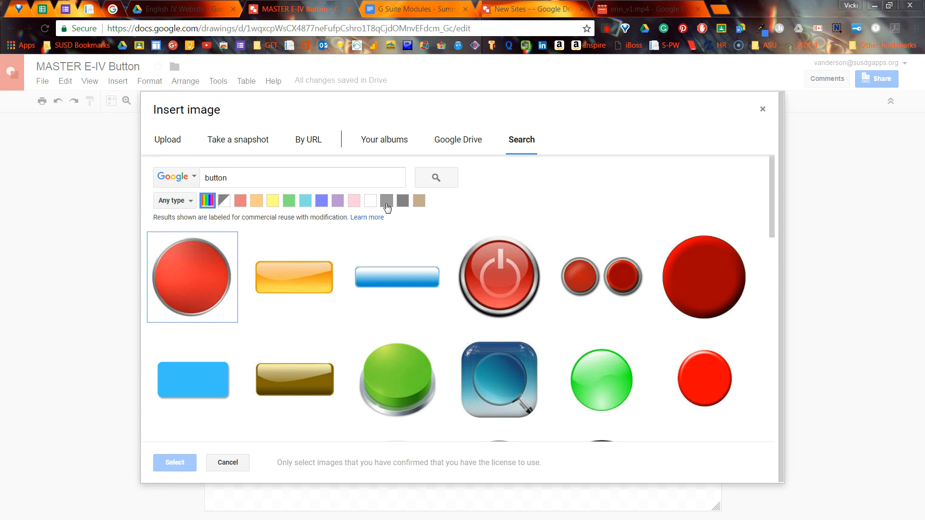
Browse the button search results and insert the glossy round light-blue button image from Pixabay into the drawing
scroll(426, 248, "down", 2)
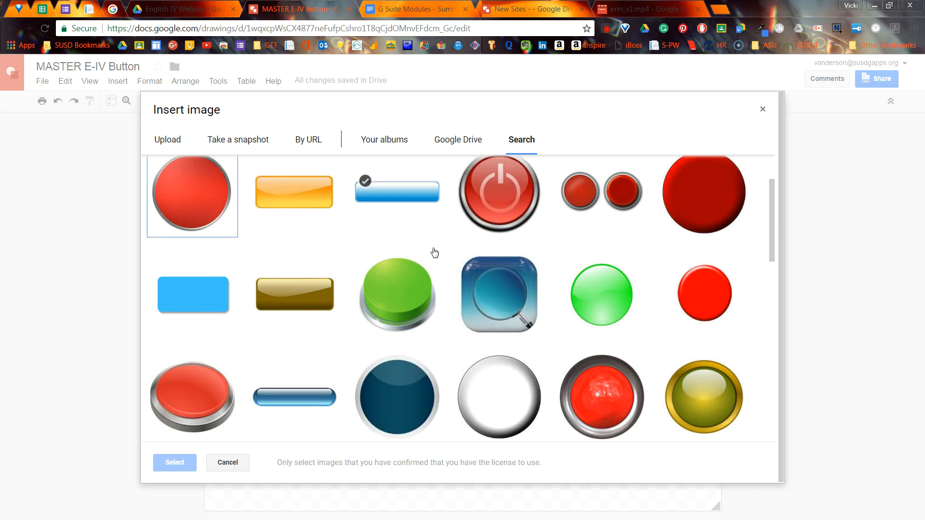
scroll(434, 252, "down", 1)
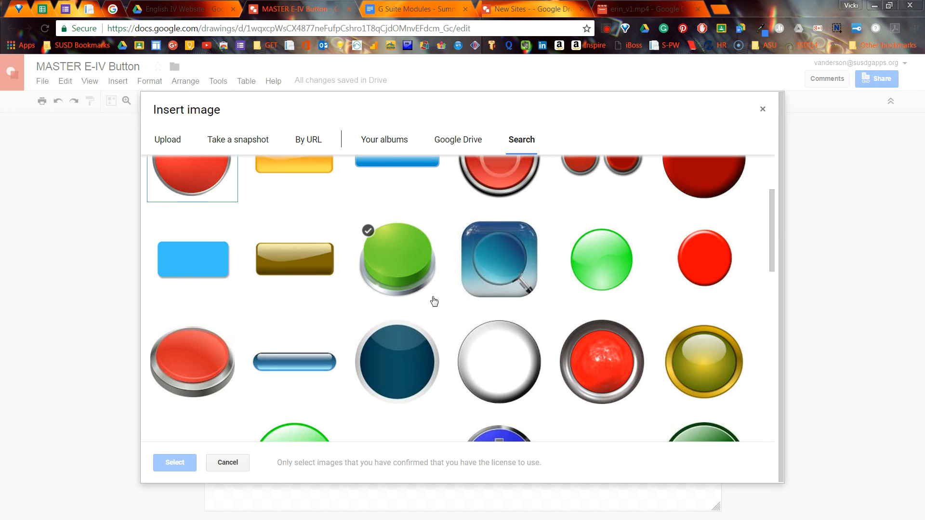
scroll(434, 301, "down", 3)
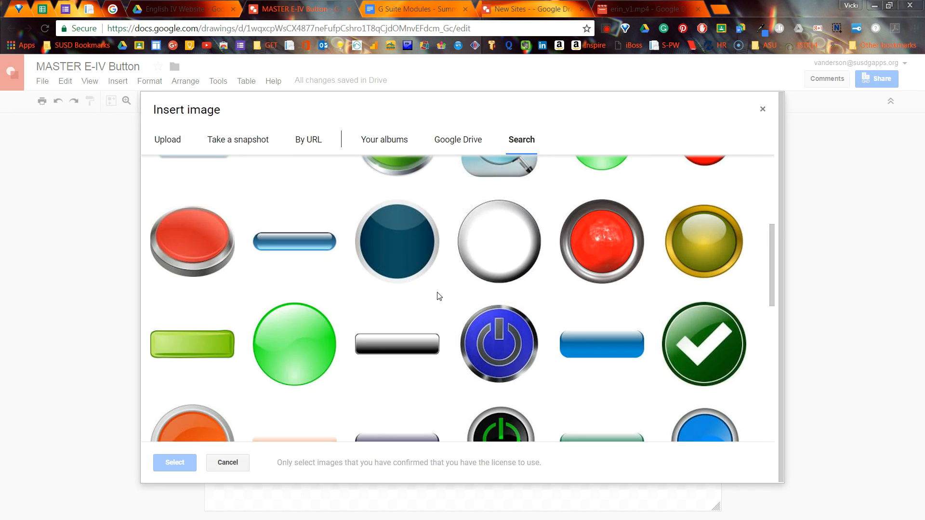
scroll(439, 297, "down", 3)
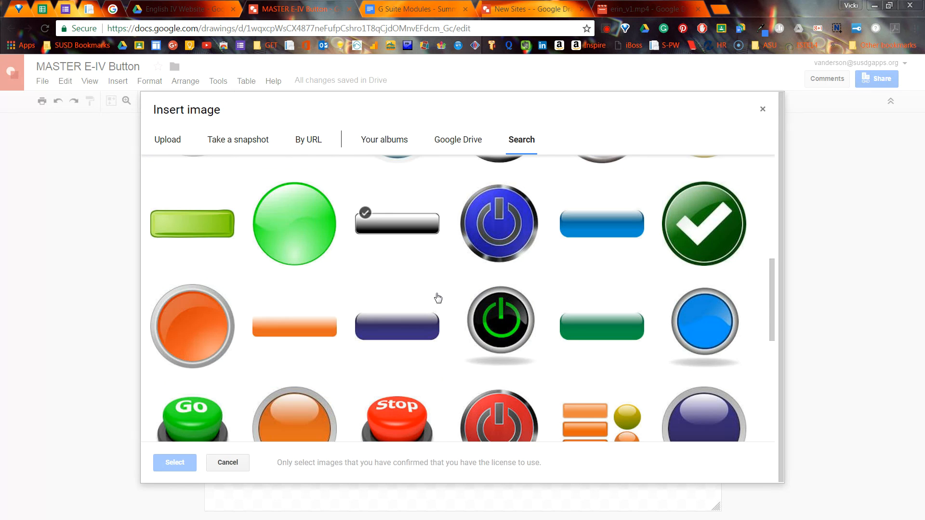
scroll(438, 298, "down", 1)
scroll(438, 298, "down", 6)
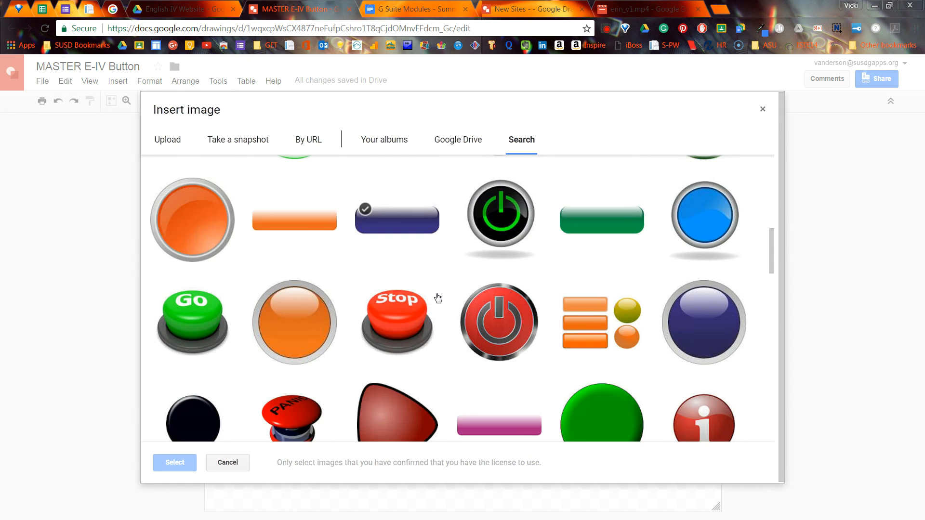
scroll(438, 298, "down", 6)
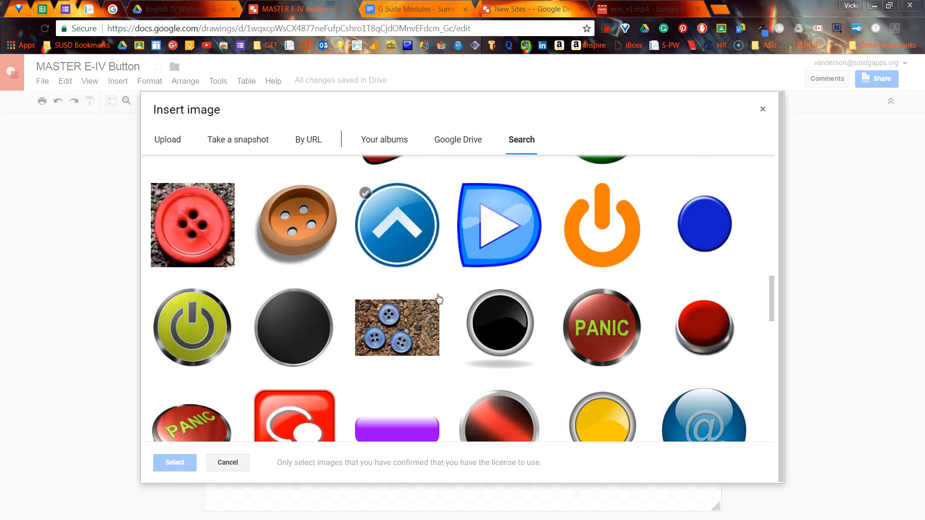
scroll(547, 326, "down", 1)
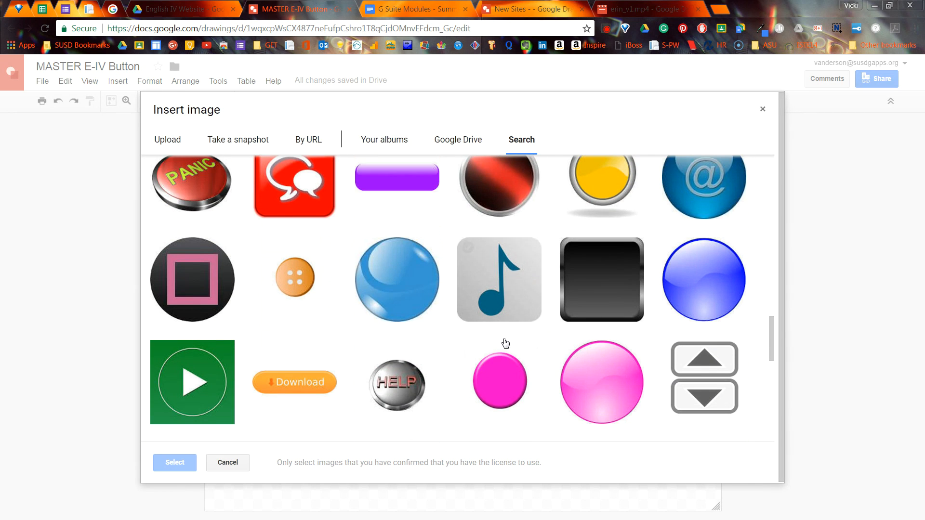
scroll(532, 336, "up", 1)
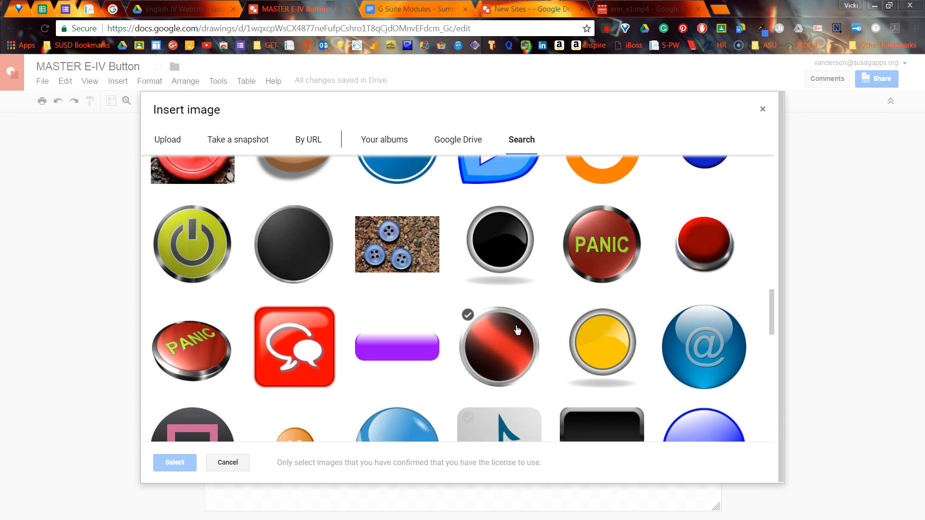
scroll(501, 322, "down", 3)
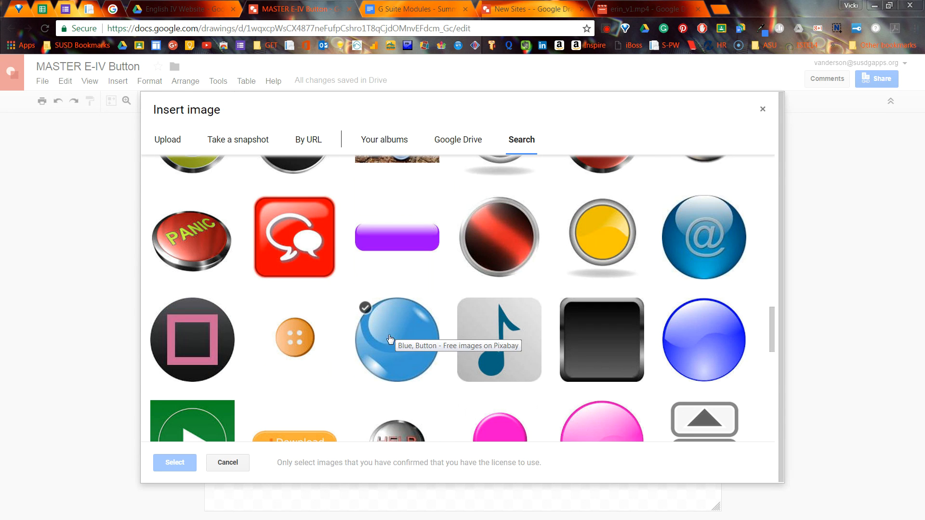
double_click(394, 333)
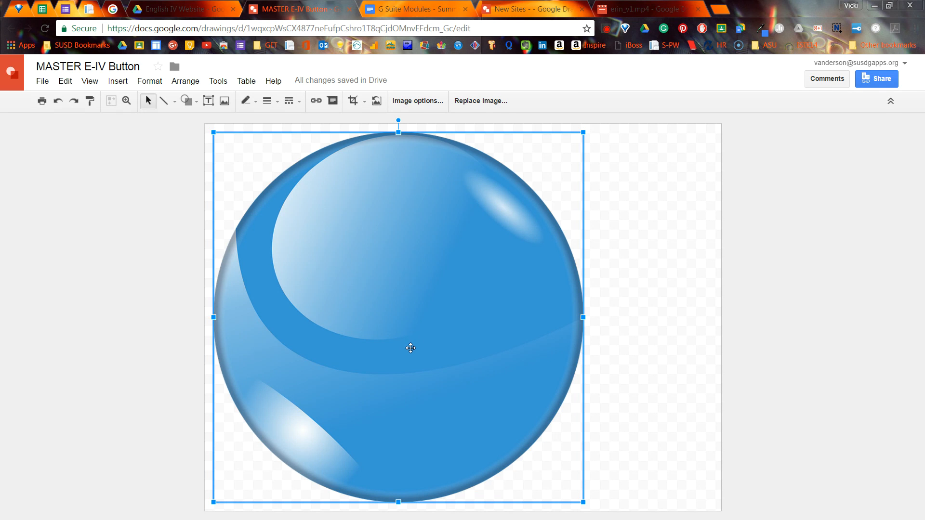
Move the blue button image closer to the canvas's upper-left corner and narrow the canvas to fit around the circle
mouse_move(416, 344)
left_mouse_down()
mouse_move(407, 333)
mouse_move(412, 338)
left_mouse_up()
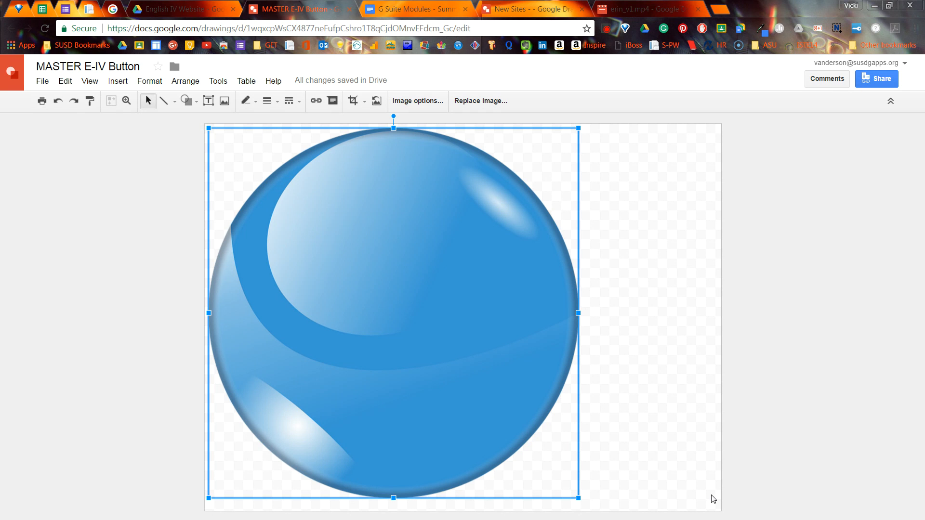
left_click(716, 505)
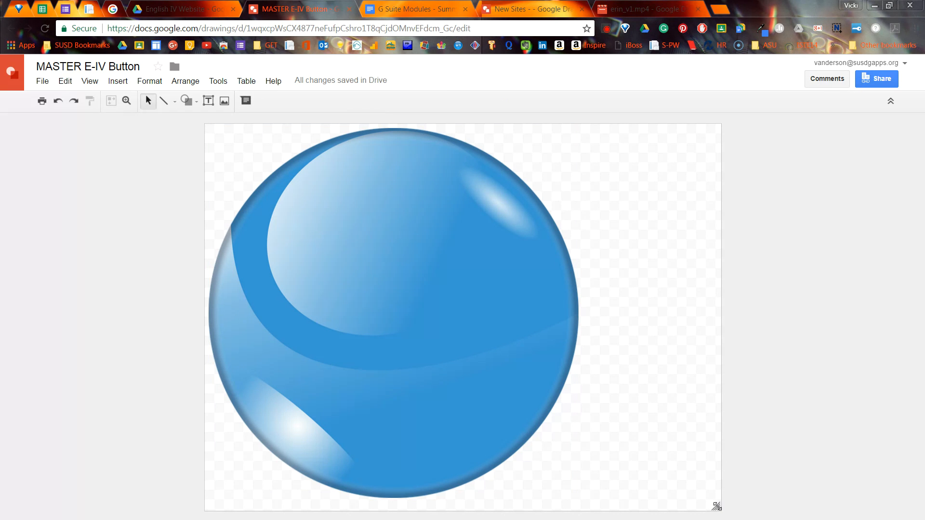
mouse_move(716, 505)
left_mouse_down()
mouse_move(640, 496)
mouse_move(583, 510)
left_mouse_up()
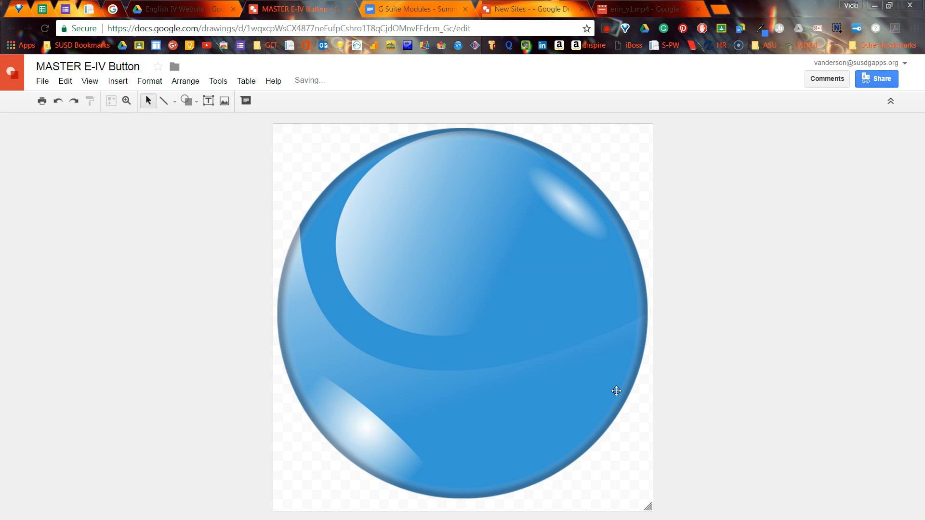
Shift the blue button image slightly downward to centre it on the narrowed canvas, and deselect it
left_click(616, 390)
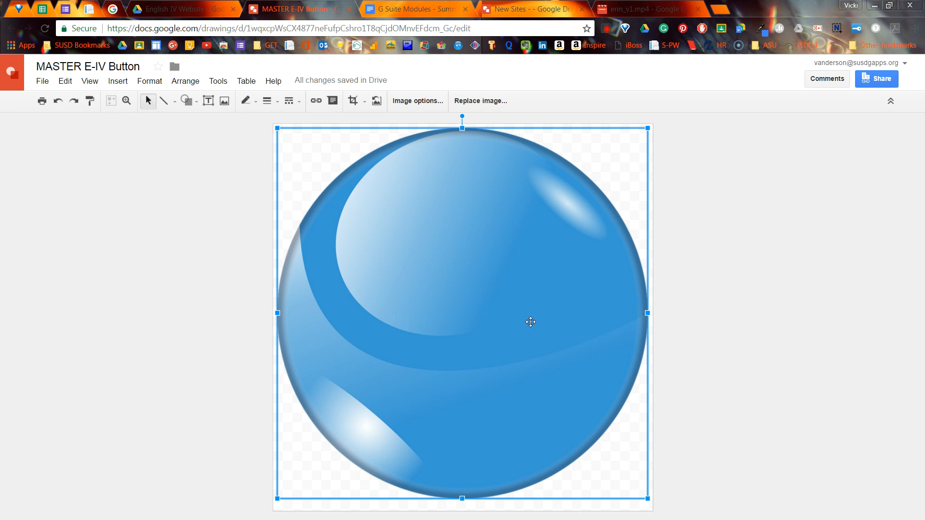
left_click_drag(526, 319, 528, 328)
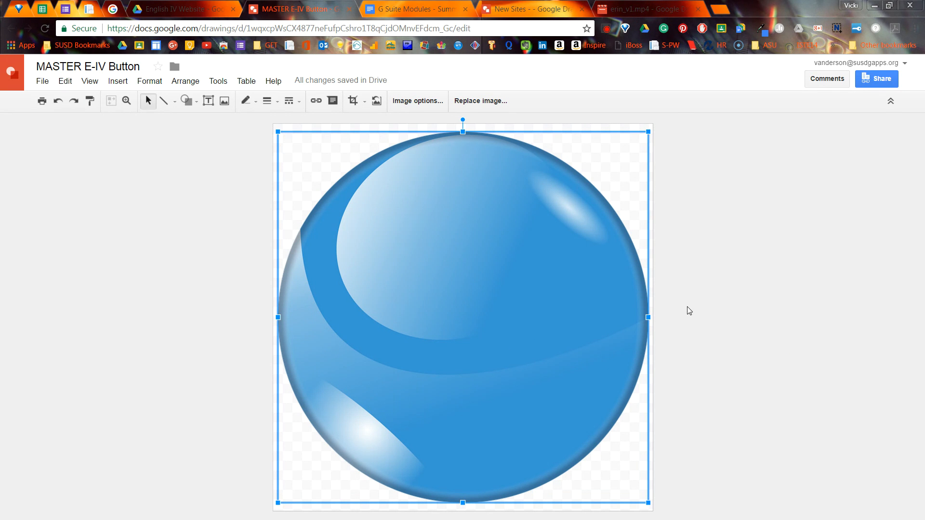
left_click(687, 309)
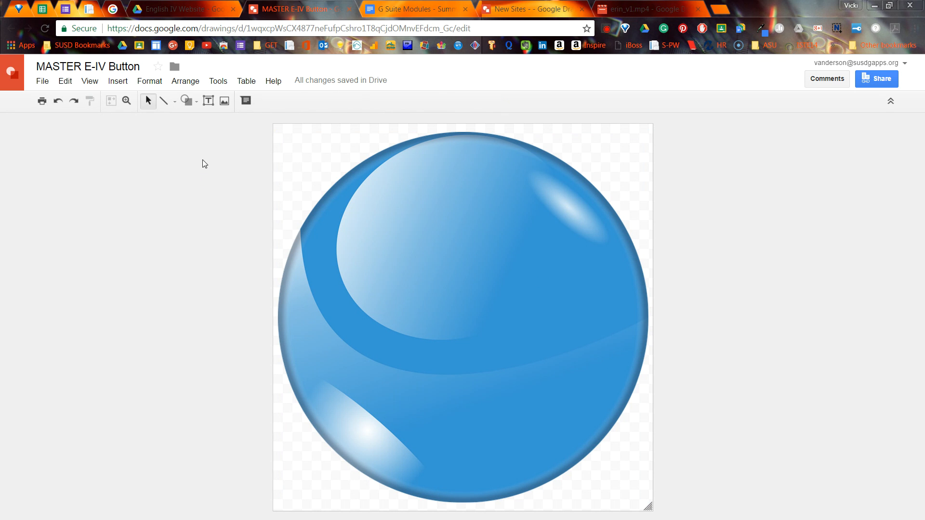
Add a large text box across the middle of the blue button containing the text Literature
left_click(208, 104)
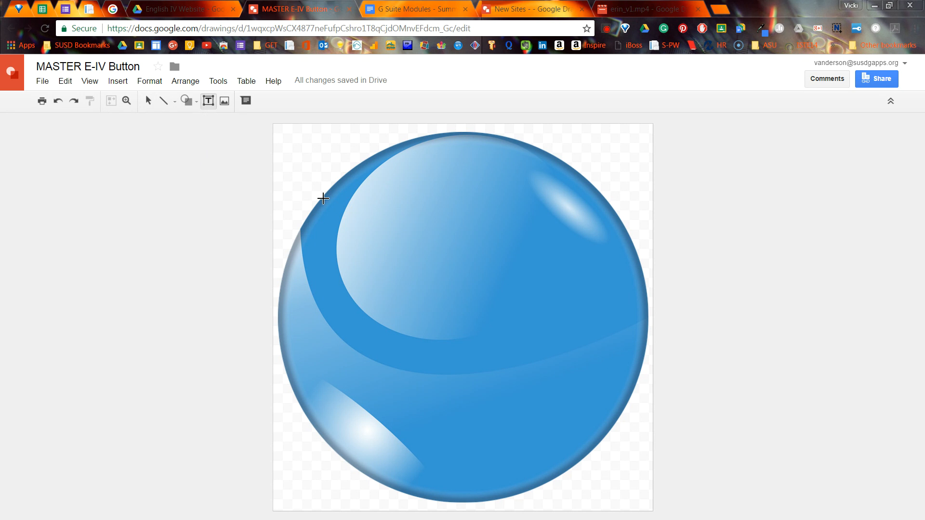
left_click_drag(323, 198, 591, 432)
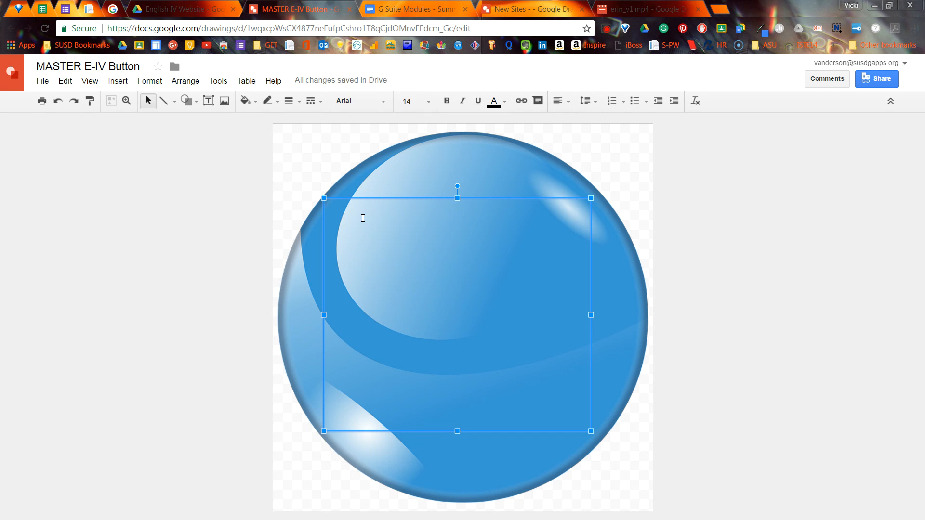
type("Liter")
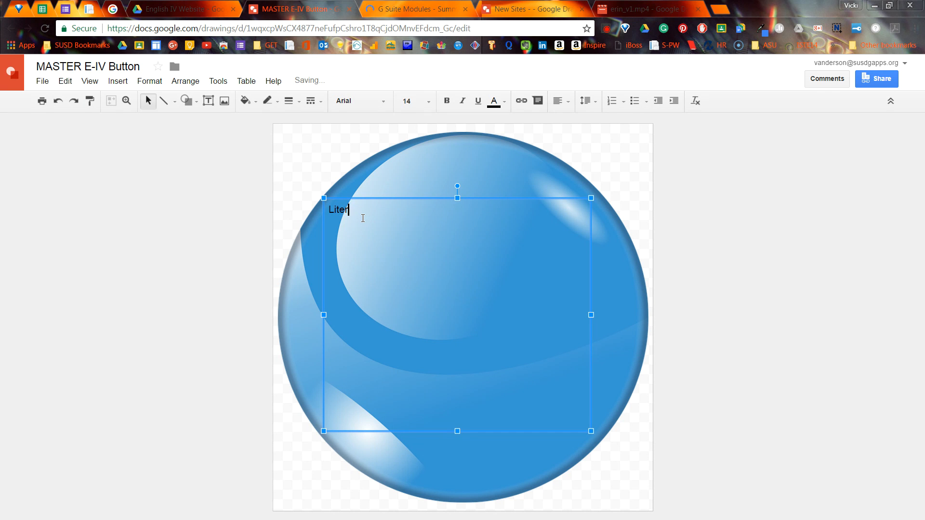
type("ature")
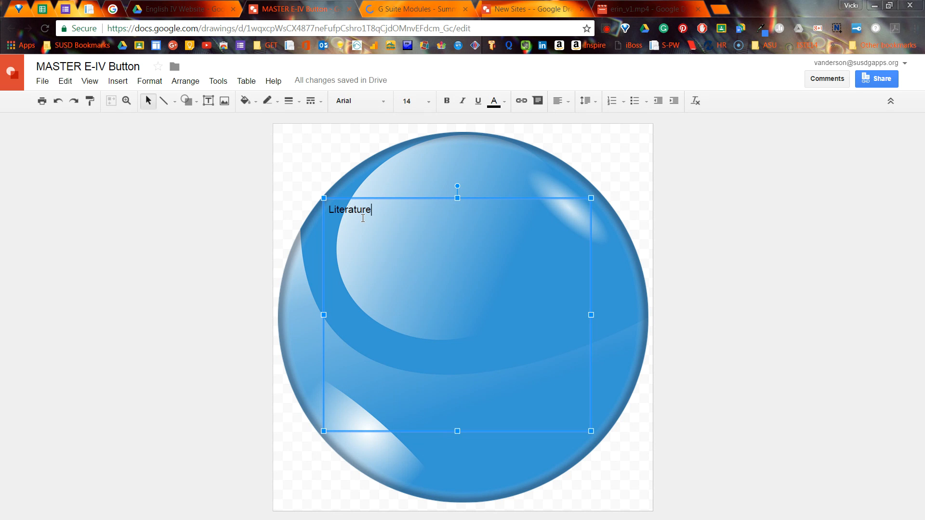
Format the word Literature in the Archivo Black font at size 60
double_click(357, 210)
left_click(383, 104)
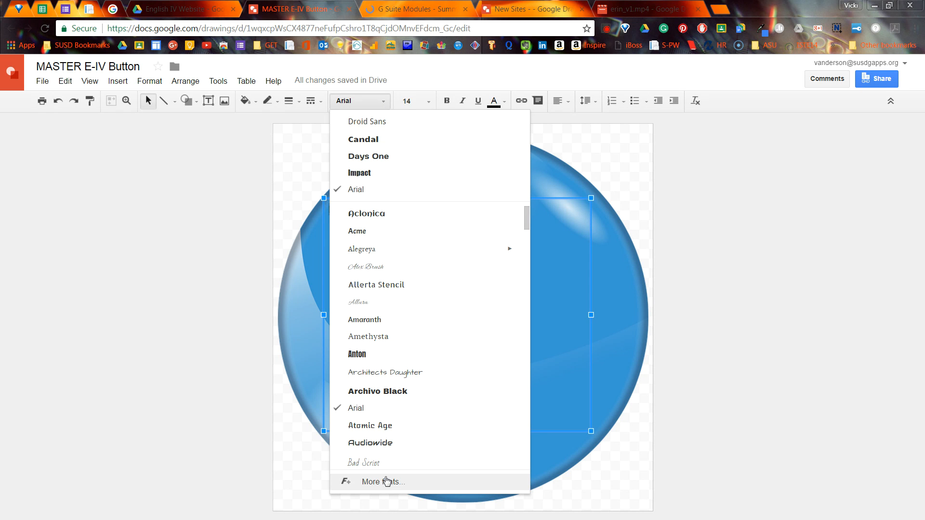
left_click(378, 385)
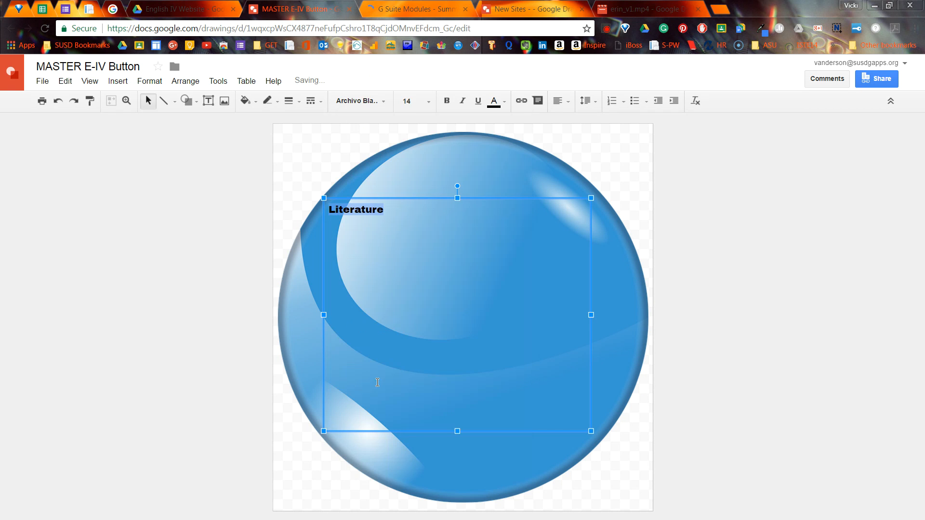
left_click(427, 103)
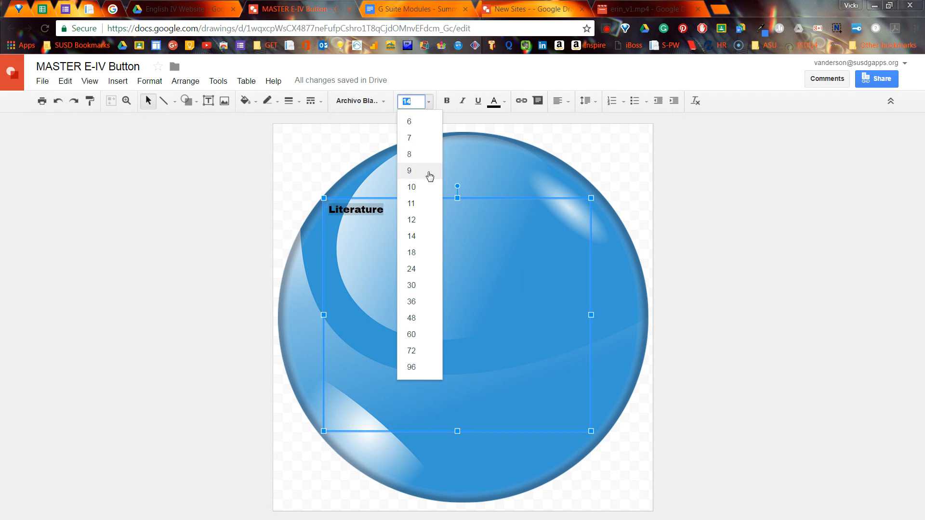
left_click(412, 302)
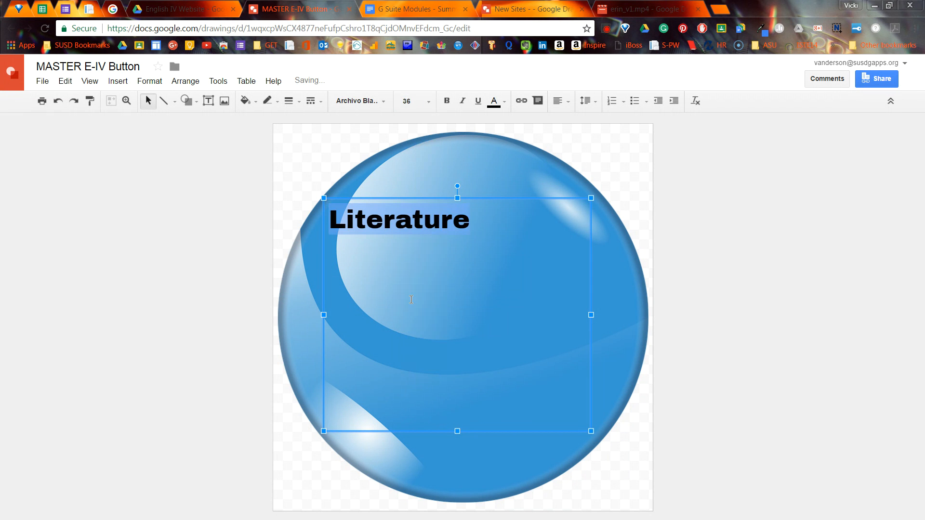
left_click(407, 101)
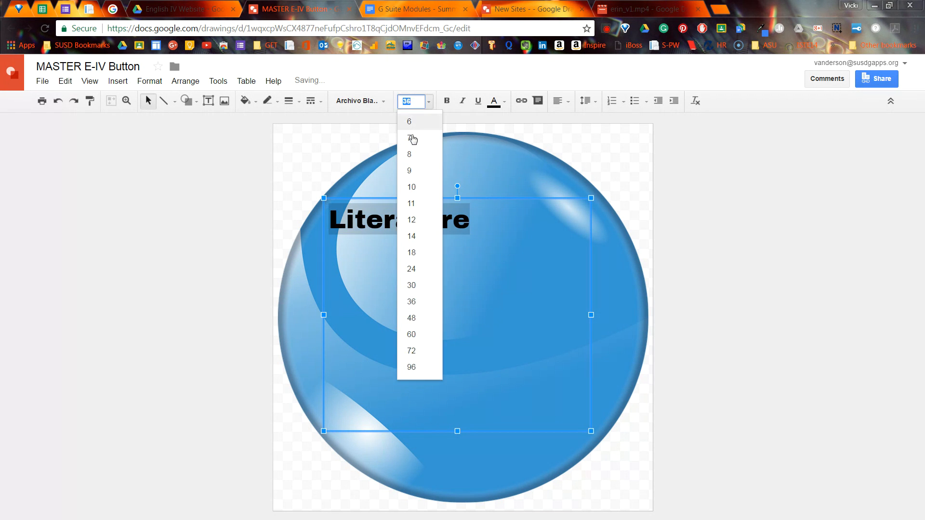
left_click(412, 333)
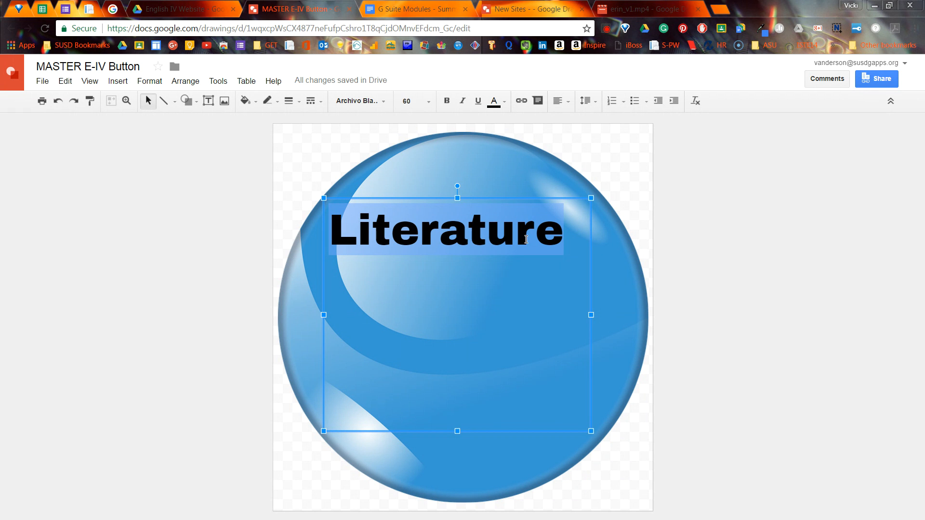
Add the word British on its own line above Literature in the text box
left_click(560, 239)
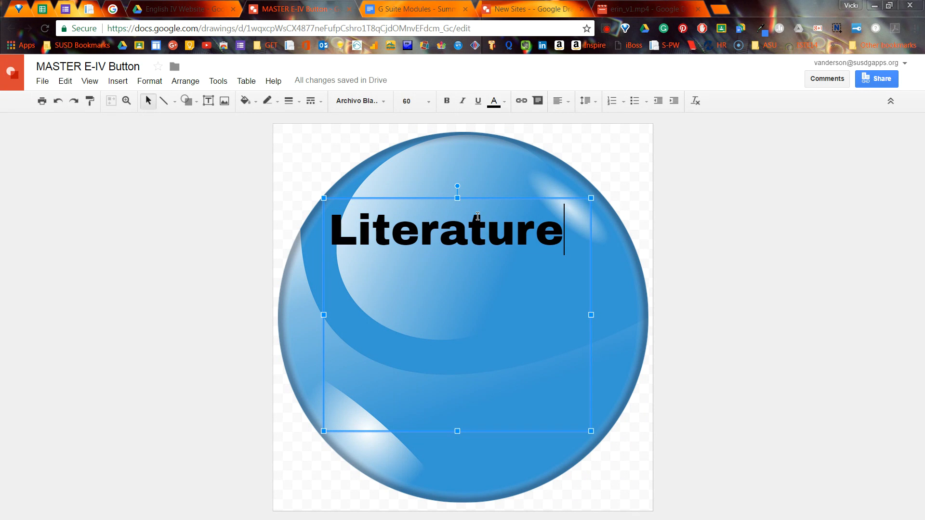
left_click(336, 216)
type("Brit")
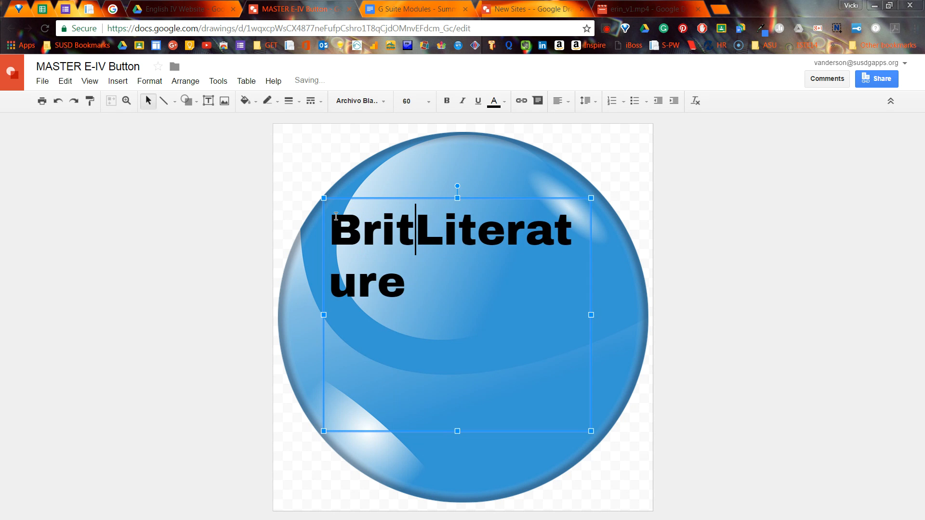
type("sh")
key("BackSpace")
key("BackSpace")
type("ish")
key("Return")
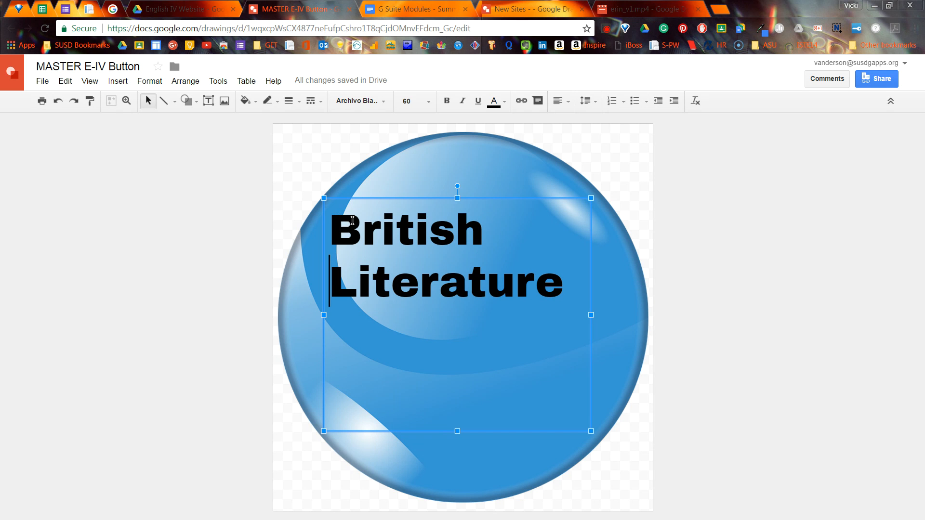
Select all of the British Literature text in the text box
key("ctrl+a")
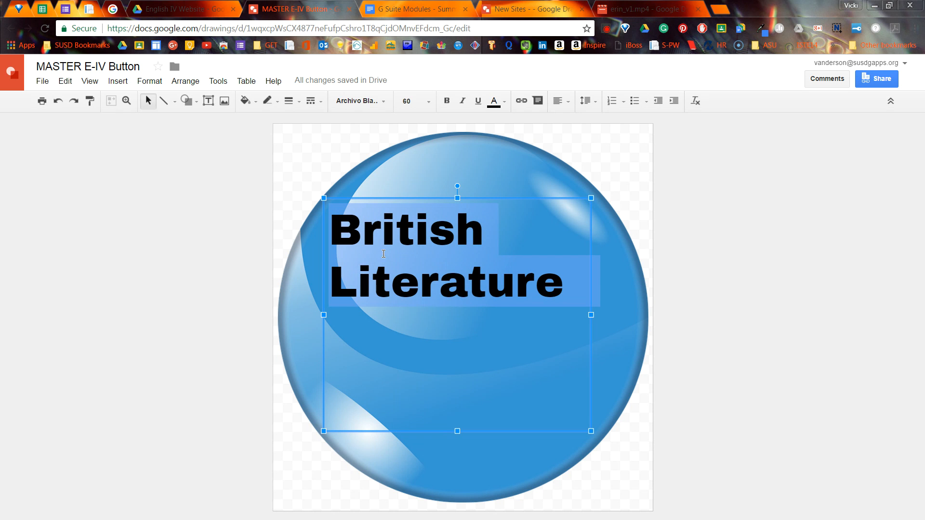